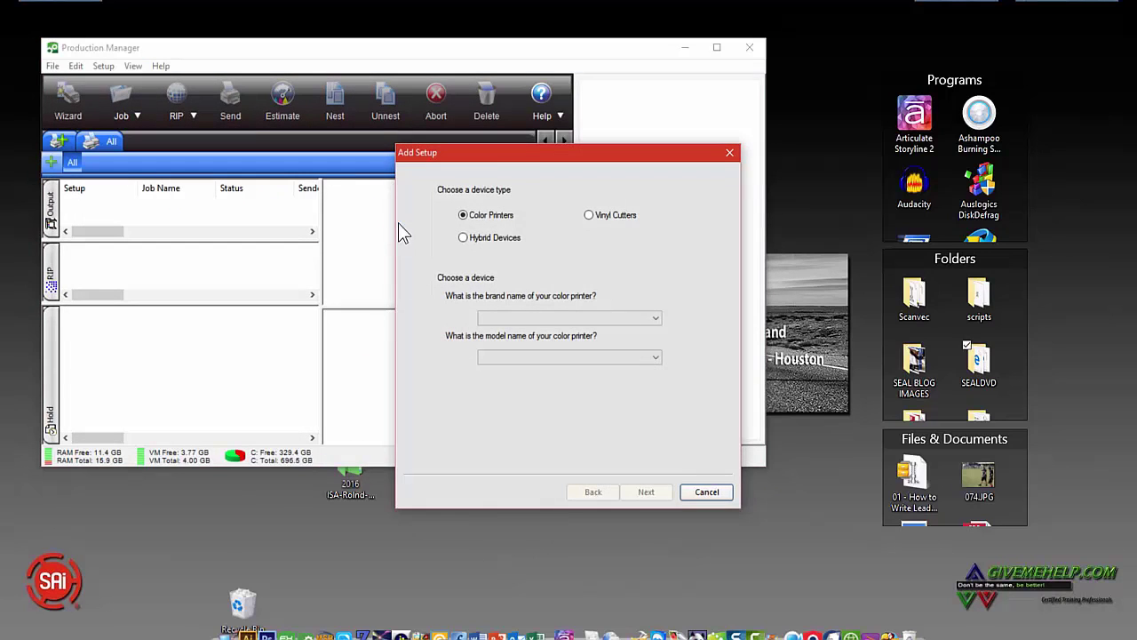
# - Choose Mutoh as the brand and VJ-1638 as the model for the new color printer
pyautogui.moveTo(469, 146); pyautogui.dragTo(451, 117)
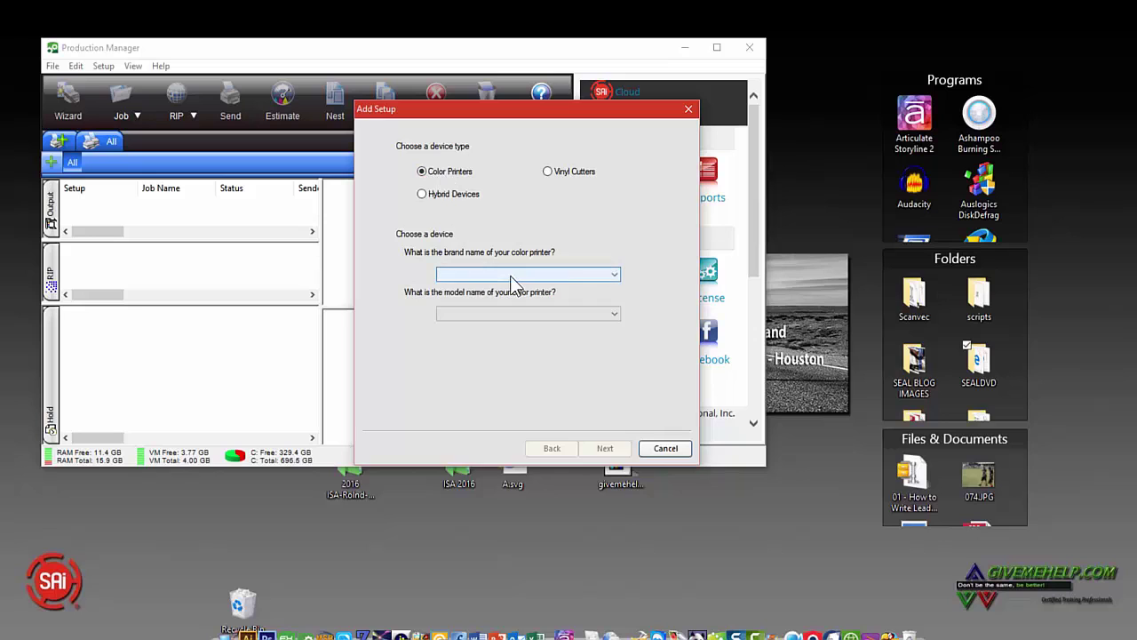
pyautogui.click(513, 276)
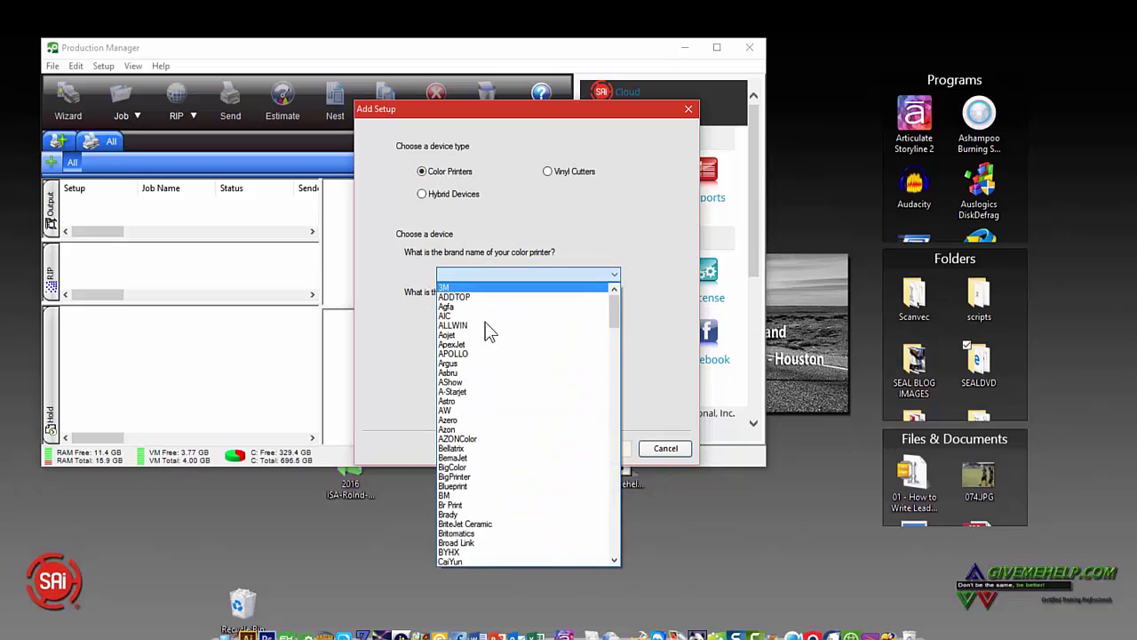
pyautogui.scroll(-10, 521, 436)
pyautogui.scroll(-20, 522, 439)
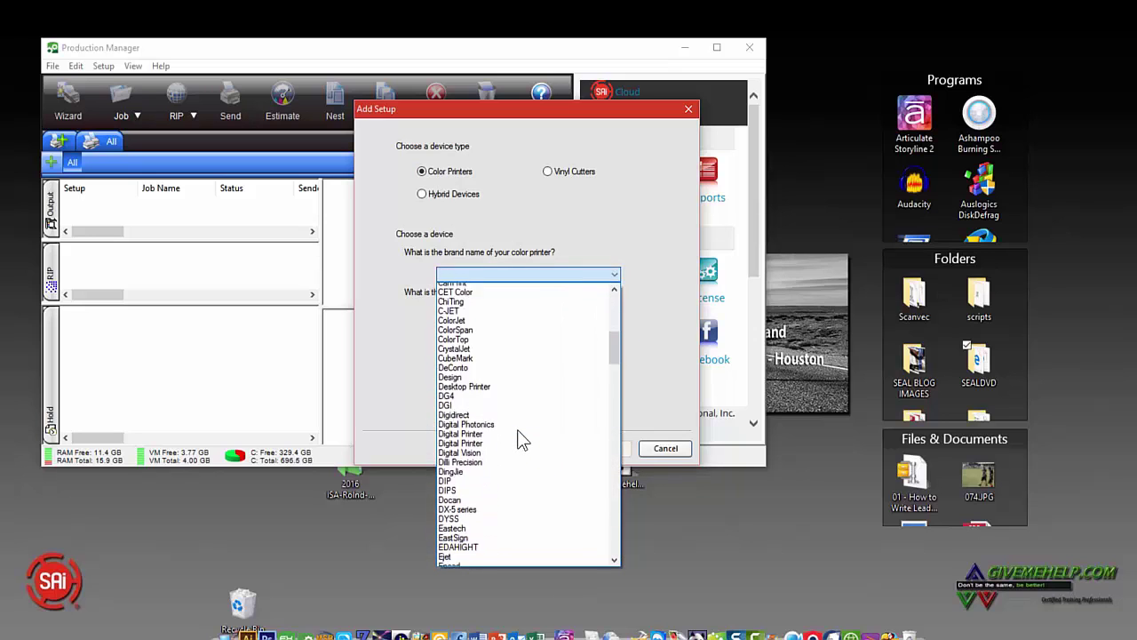
pyautogui.scroll(-15, 523, 439)
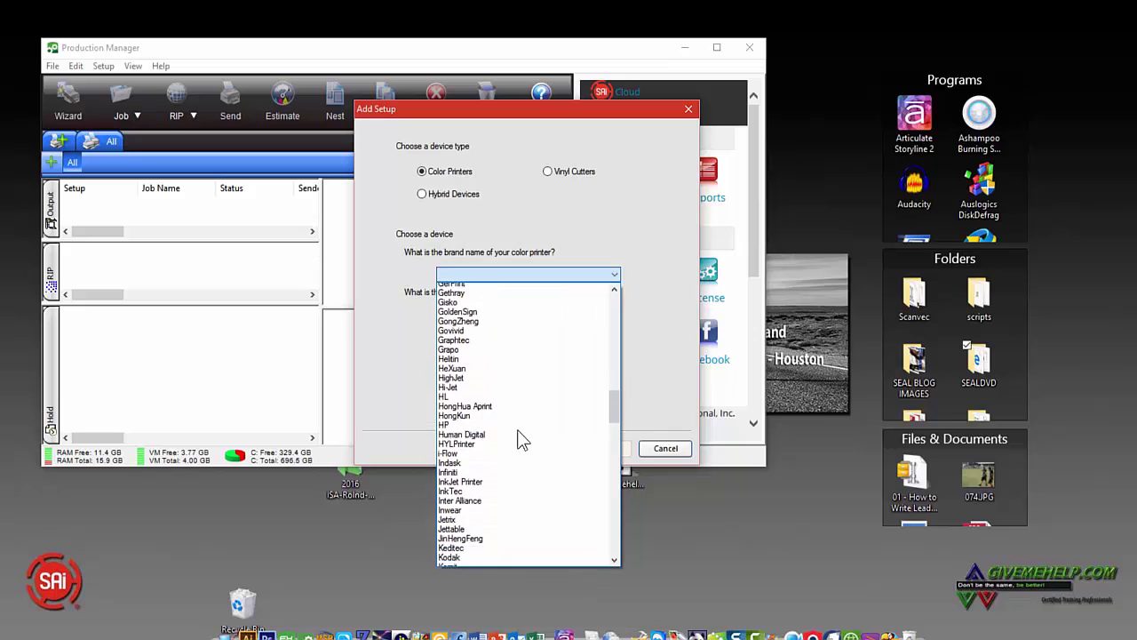
pyautogui.scroll(-5, 522, 439)
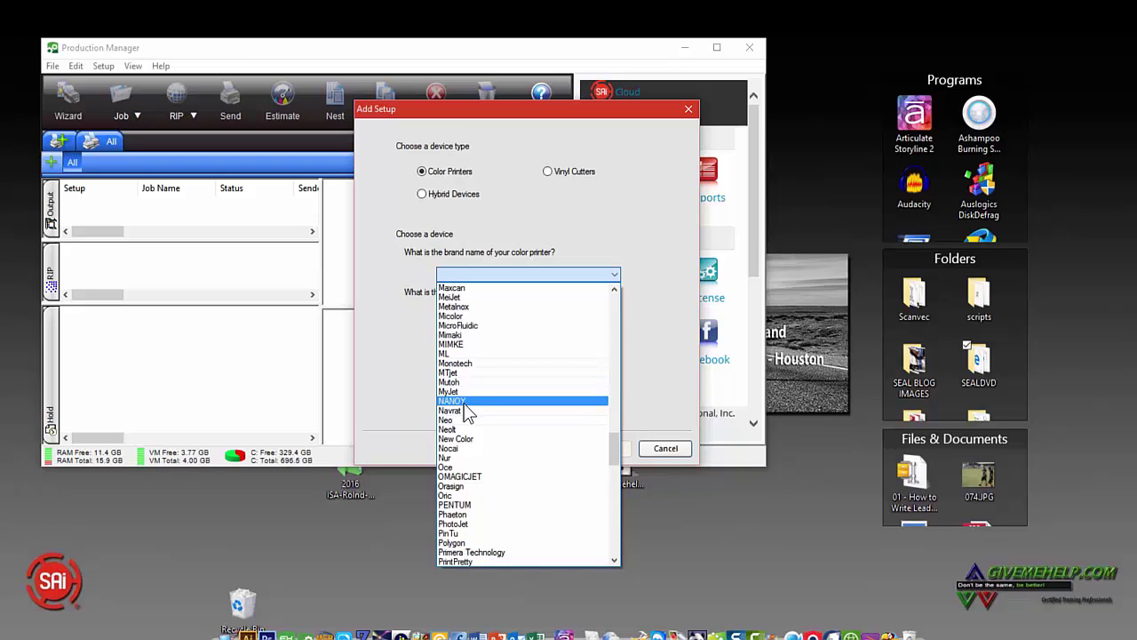
pyautogui.click(469, 383)
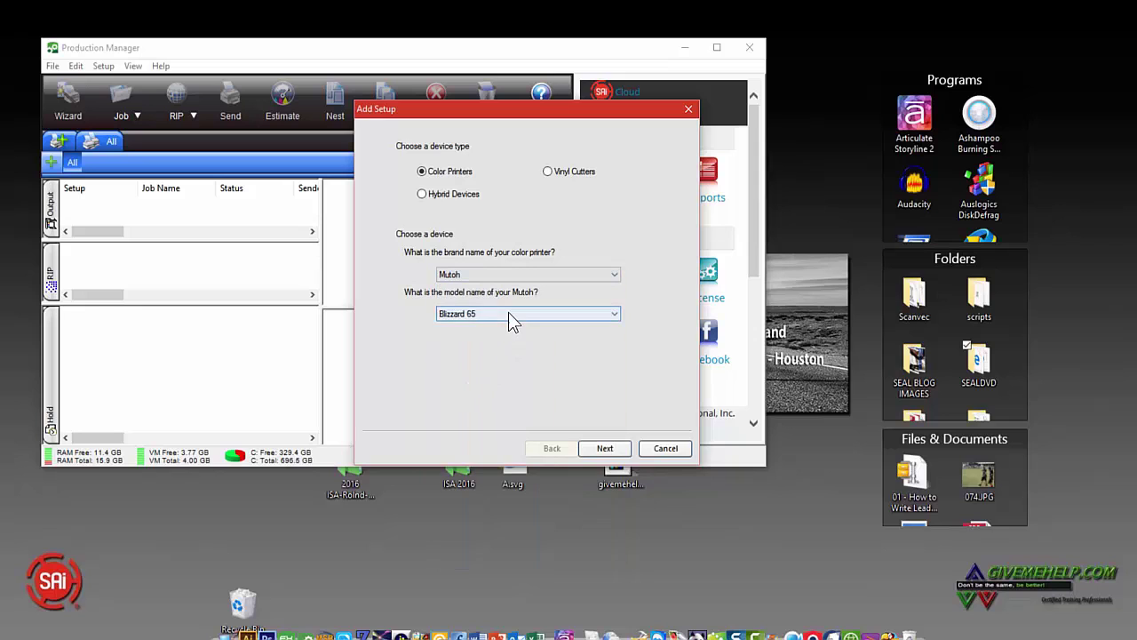
pyautogui.click(508, 312)
pyautogui.scroll(-10, 558, 413)
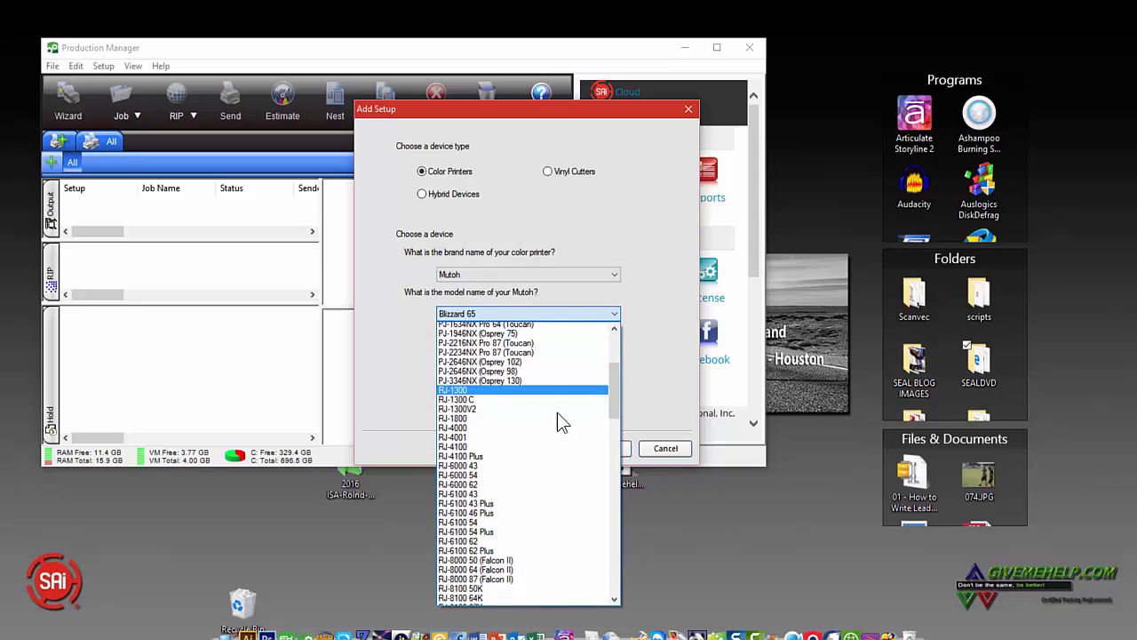
pyautogui.scroll(-10, 557, 413)
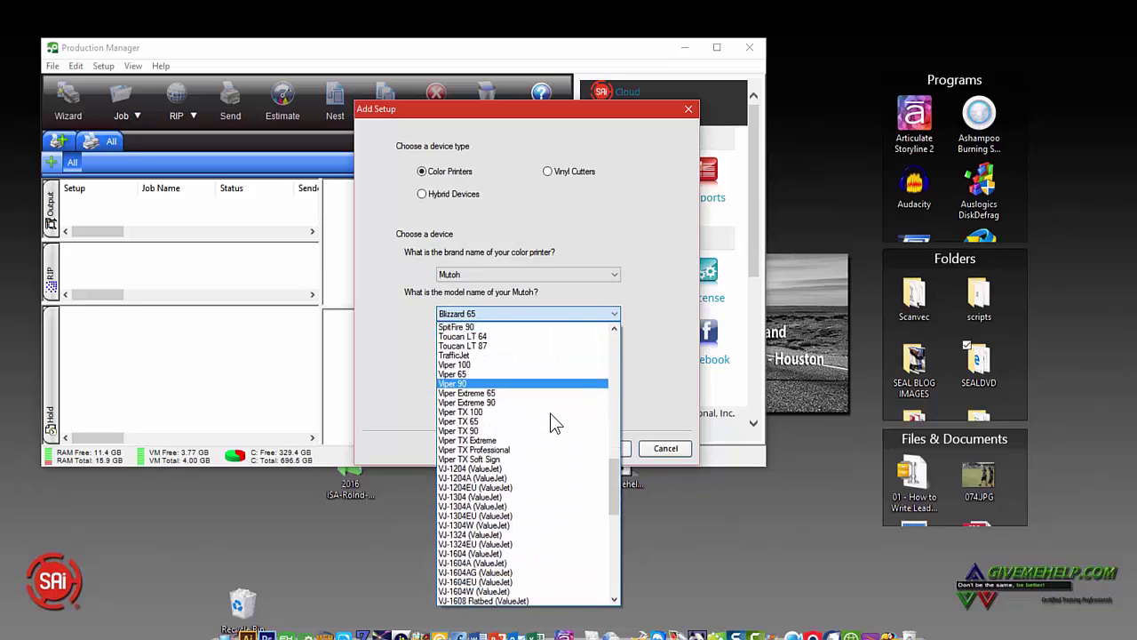
pyautogui.scroll(-9, 550, 414)
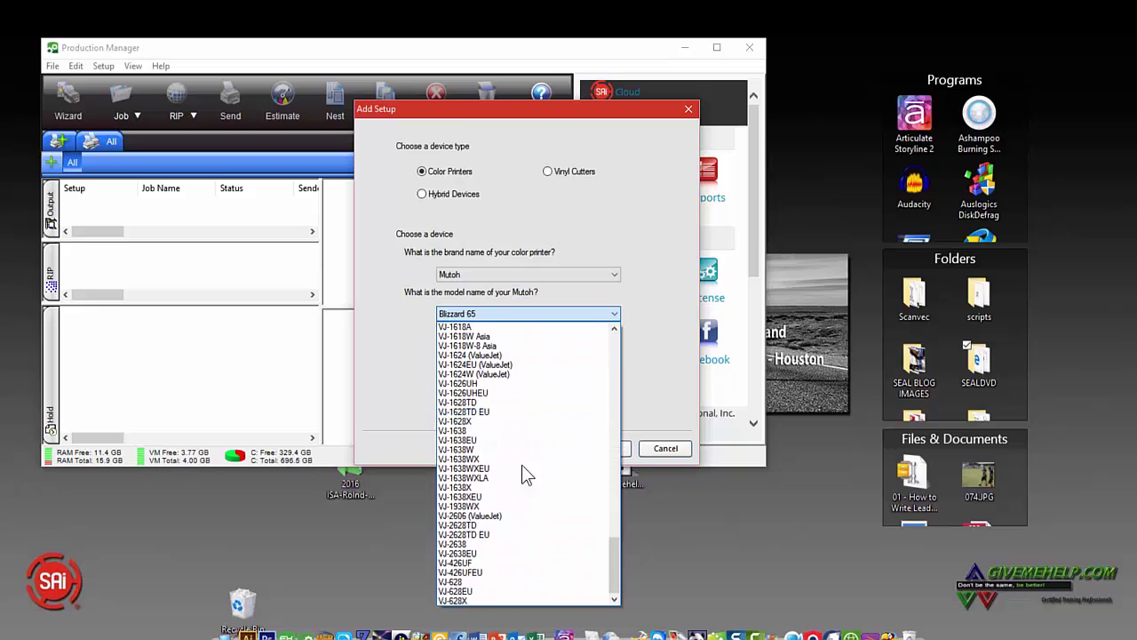
pyautogui.click(475, 430)
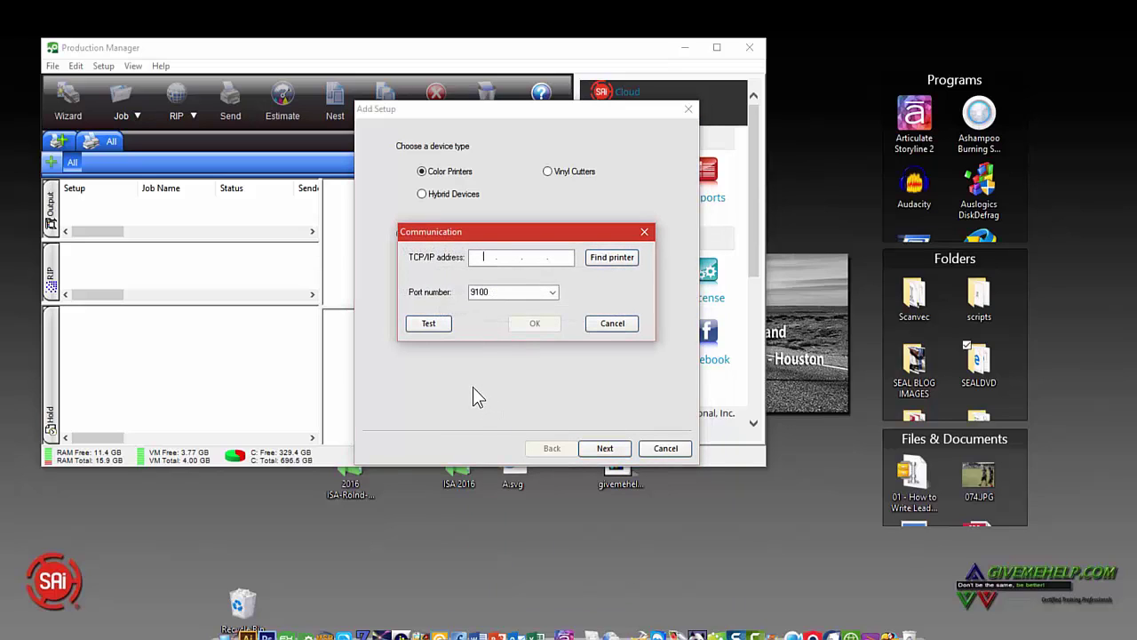
# - Connect the VJ-1638 over TCP/IP at 192.168.111.111, port 9100, and finish the setup
pyautogui.write('192.168.111.111')
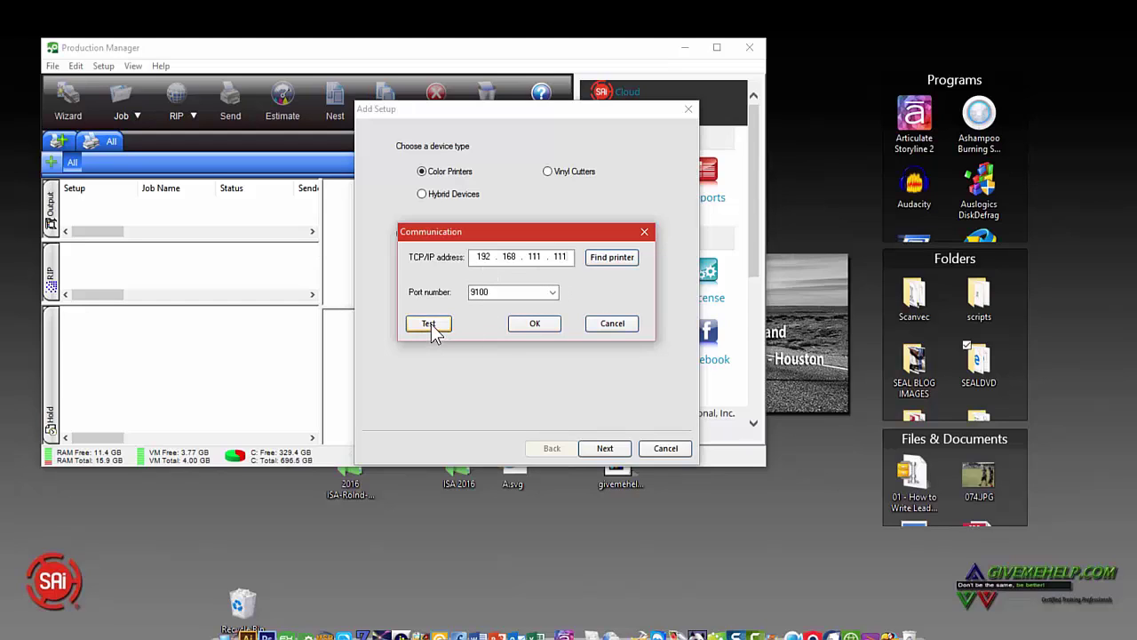
pyautogui.click(537, 327)
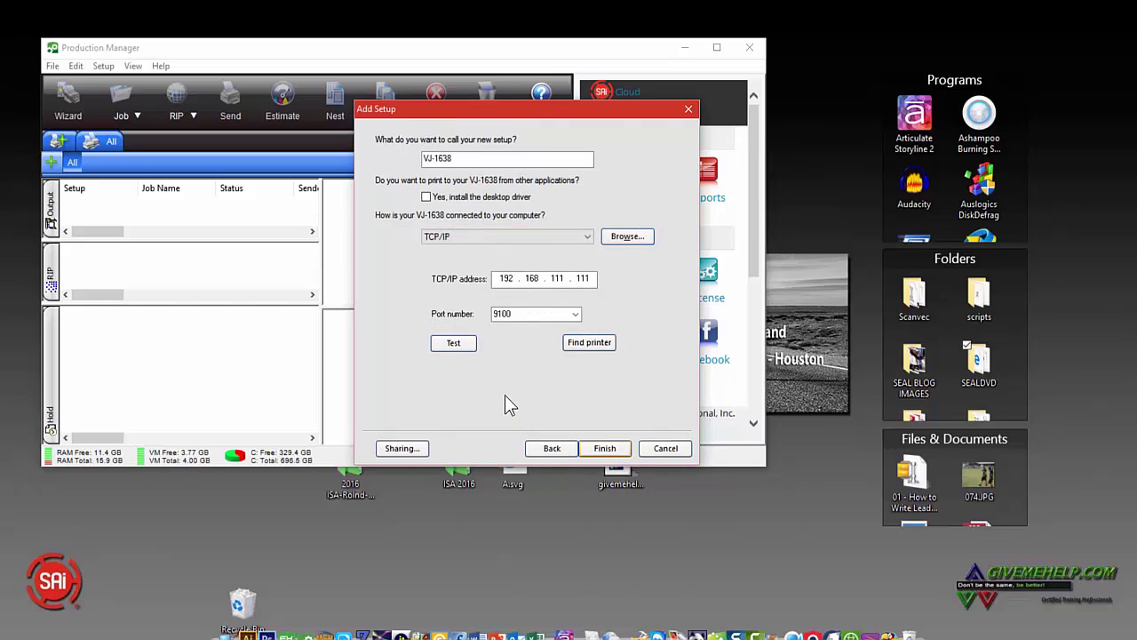
pyautogui.press('Return')
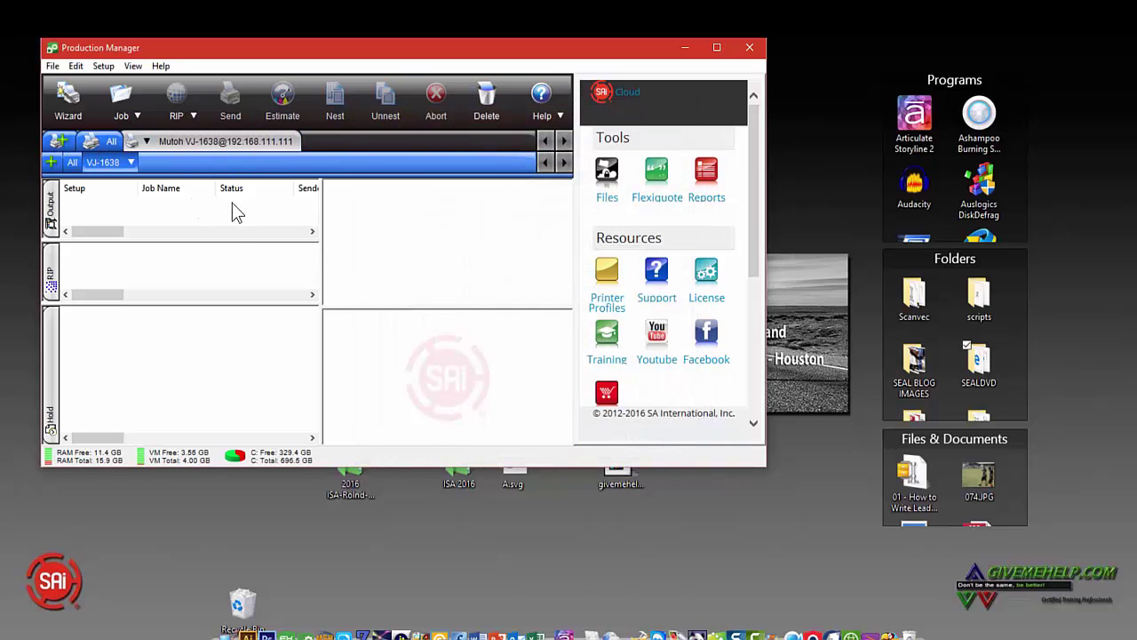
# - Look through the File and Setup menus without choosing a command
pyautogui.click(51, 67)
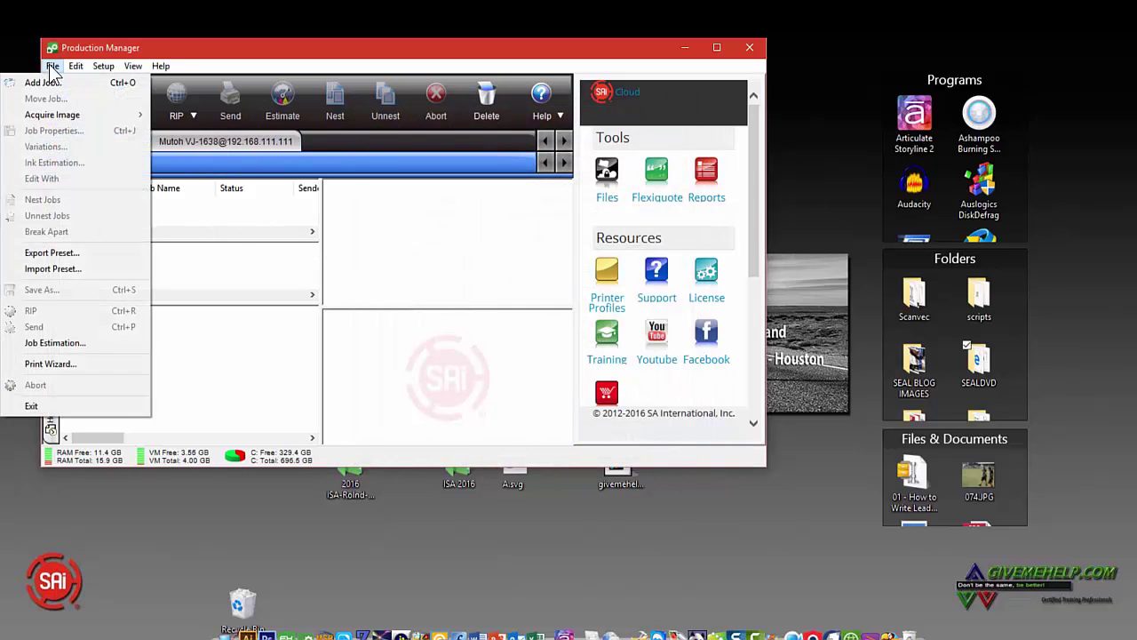
pyautogui.click(96, 68)
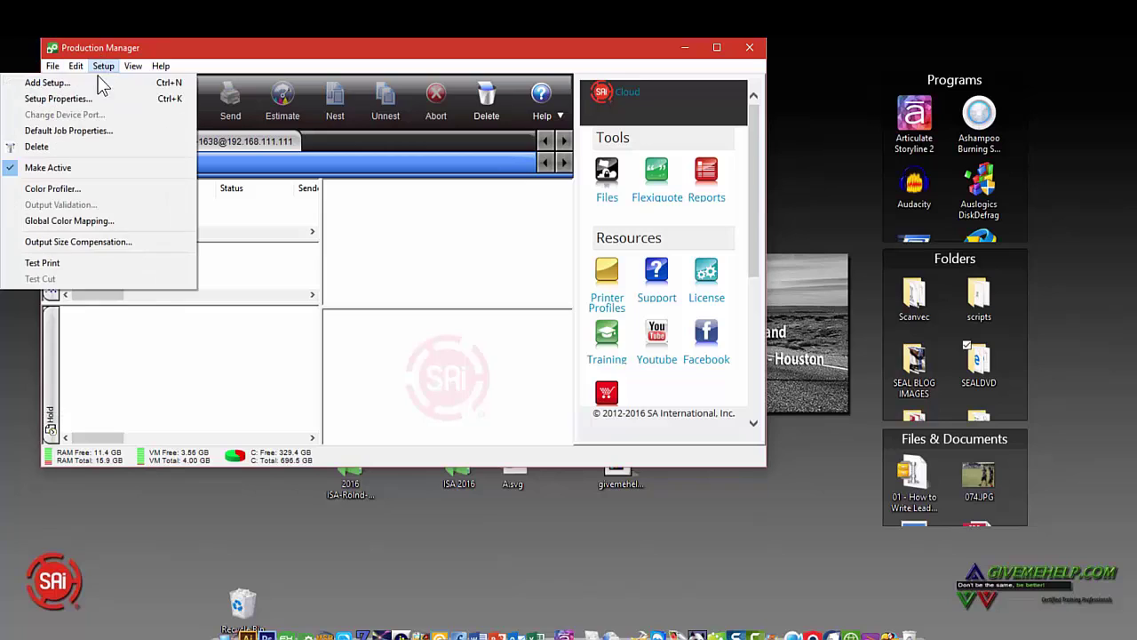
pyautogui.click(359, 197)
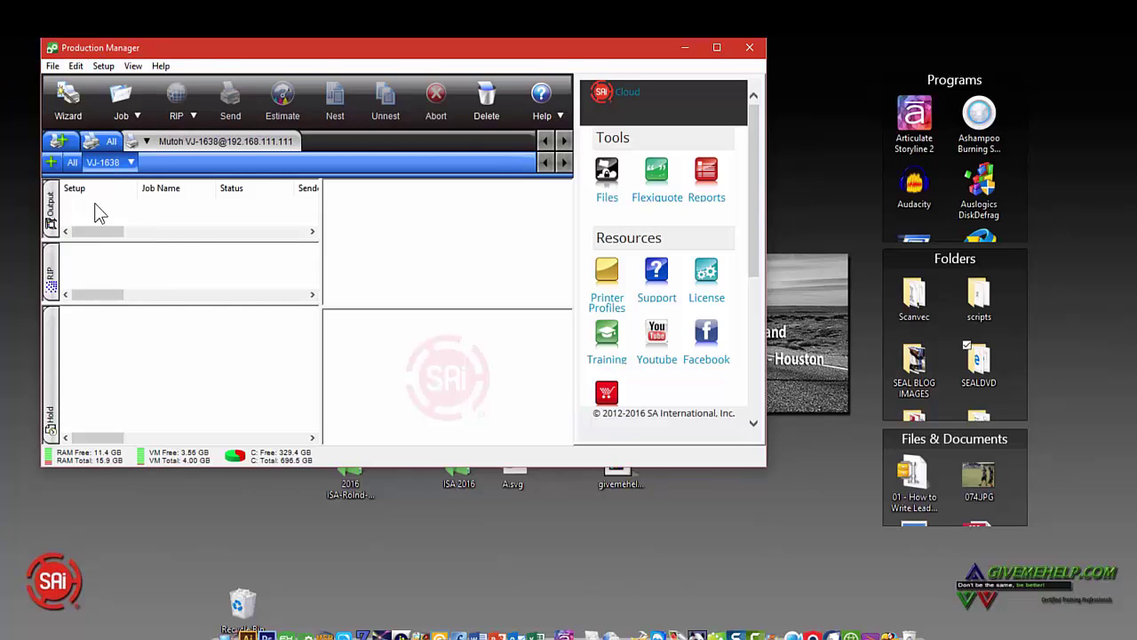
# - Start a Vinyl Cutters setup with brand Graphtec and model FC8600-130, and continue to connection
pyautogui.click(63, 143)
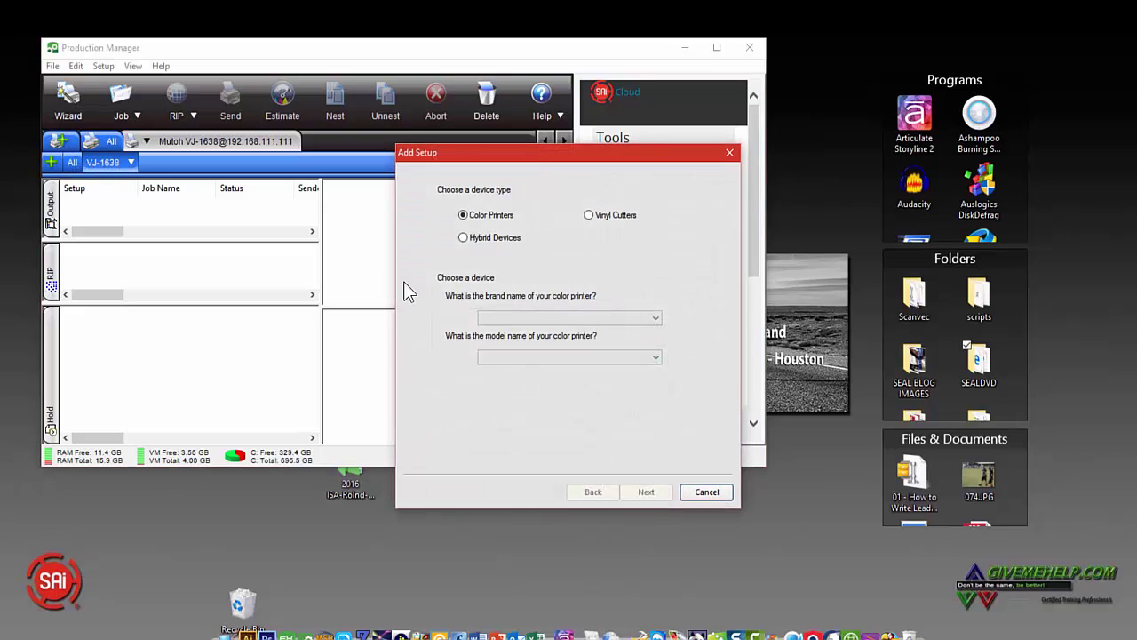
pyautogui.click(591, 217)
pyautogui.click(627, 322)
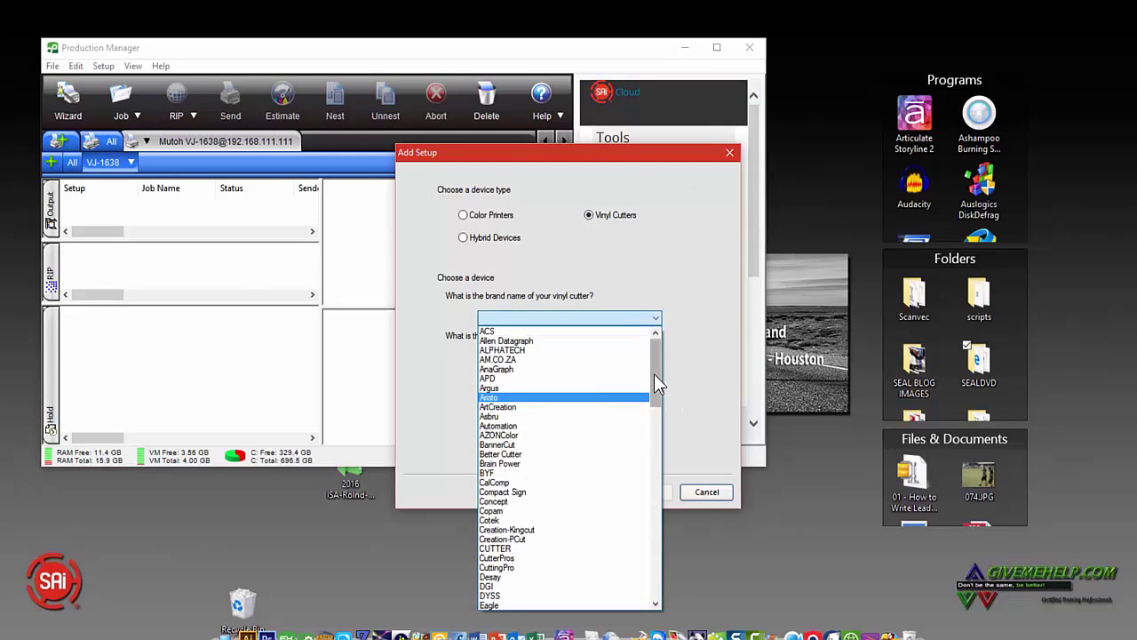
pyautogui.moveTo(655, 375); pyautogui.dragTo(661, 457)
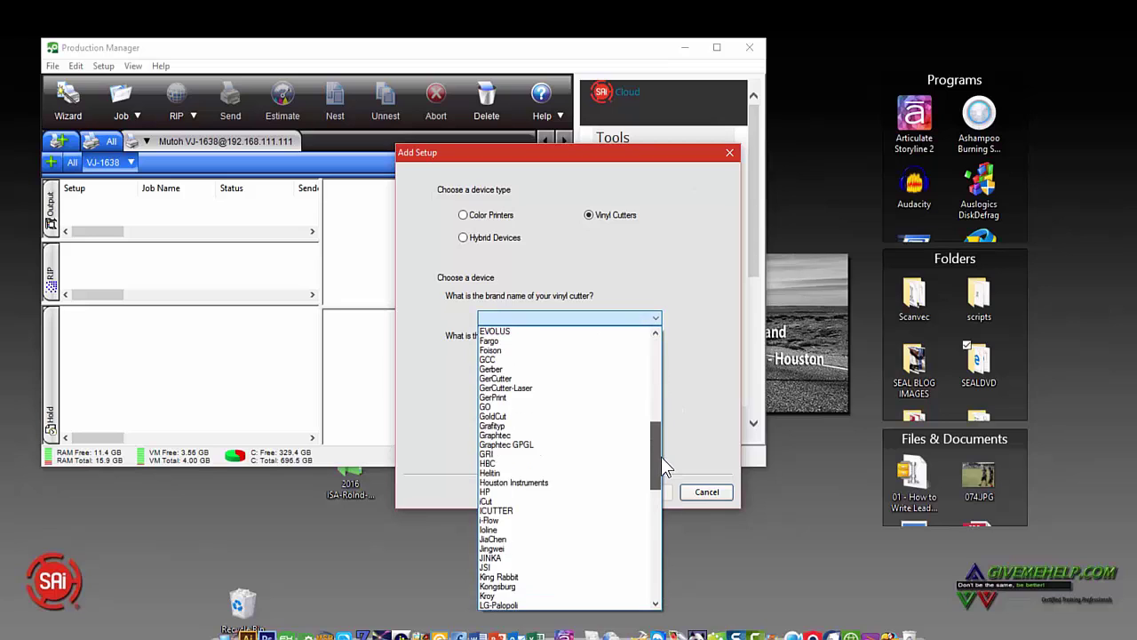
pyautogui.click(513, 434)
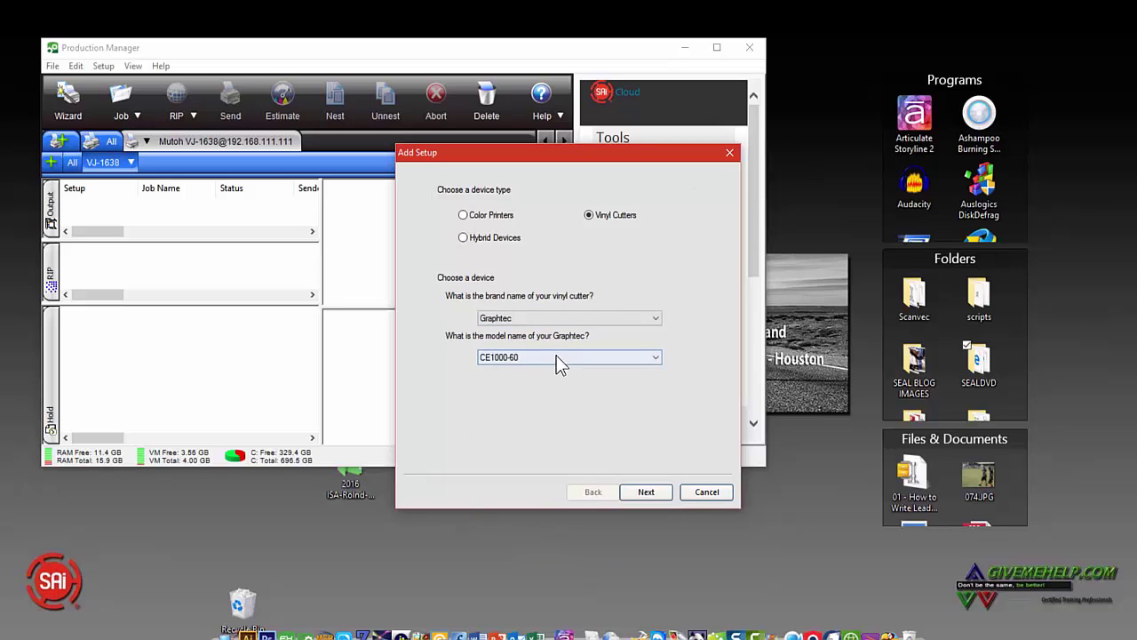
pyautogui.click(556, 356)
pyautogui.moveTo(656, 413); pyautogui.dragTo(659, 622)
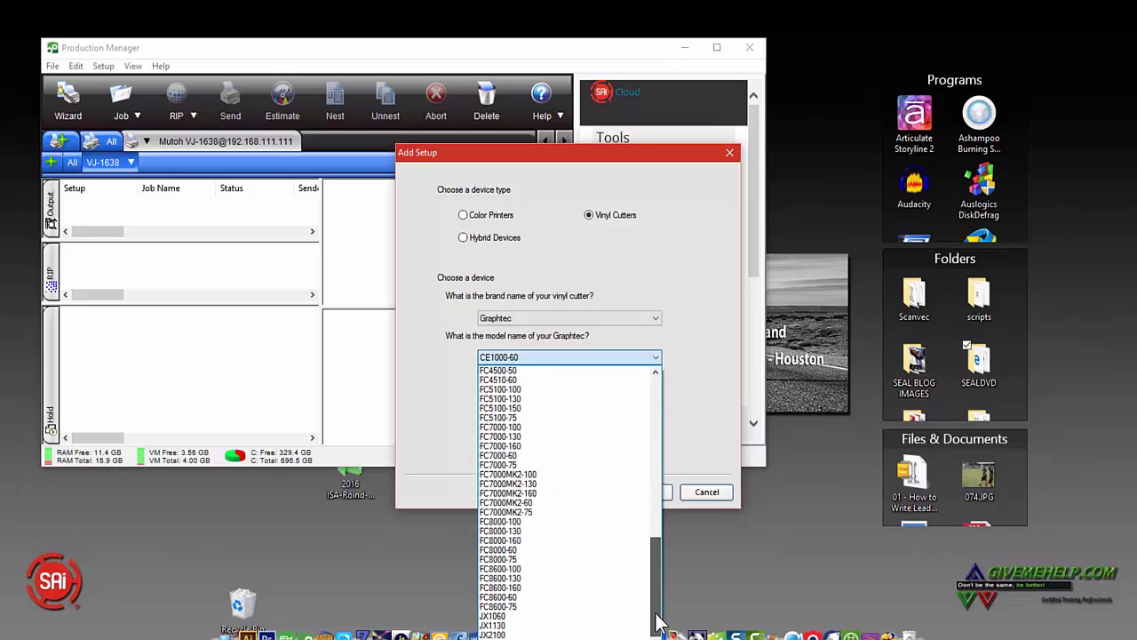
pyautogui.click(525, 579)
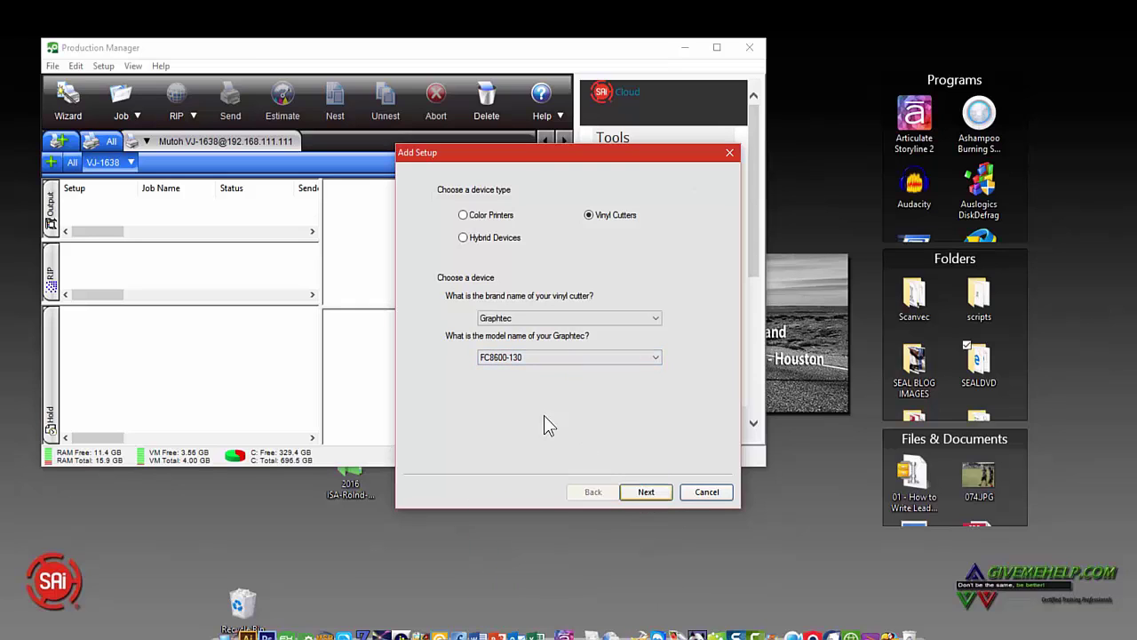
pyautogui.press('Return')
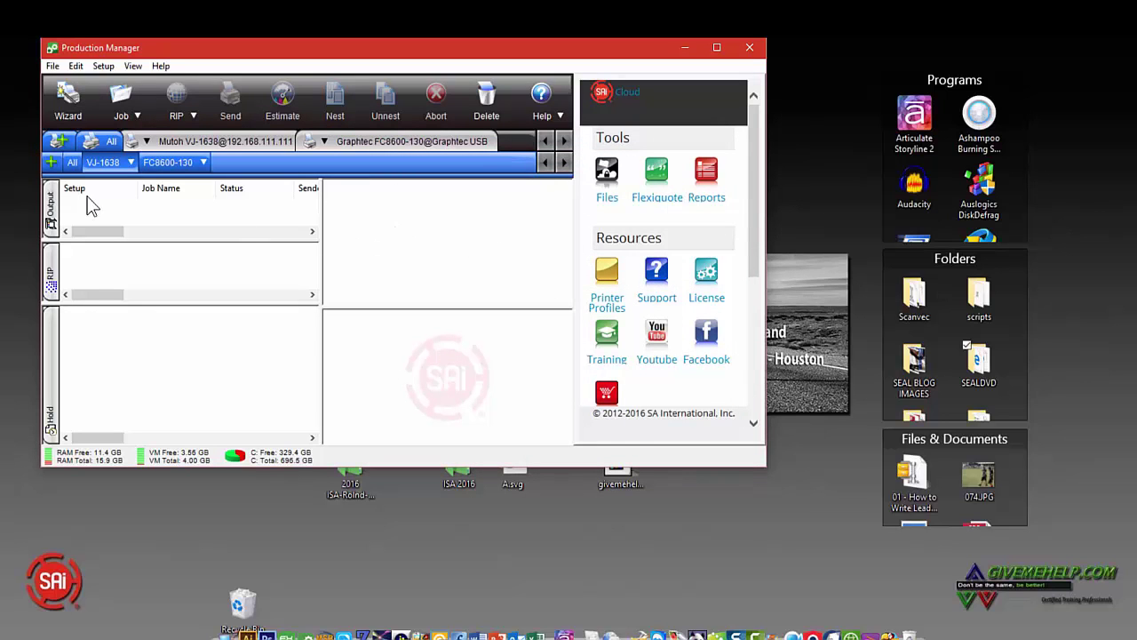
# - Add a Hybrid Devices setup with brand Roland and model VersaCAMM VS-540, then continue
pyautogui.click(50, 162)
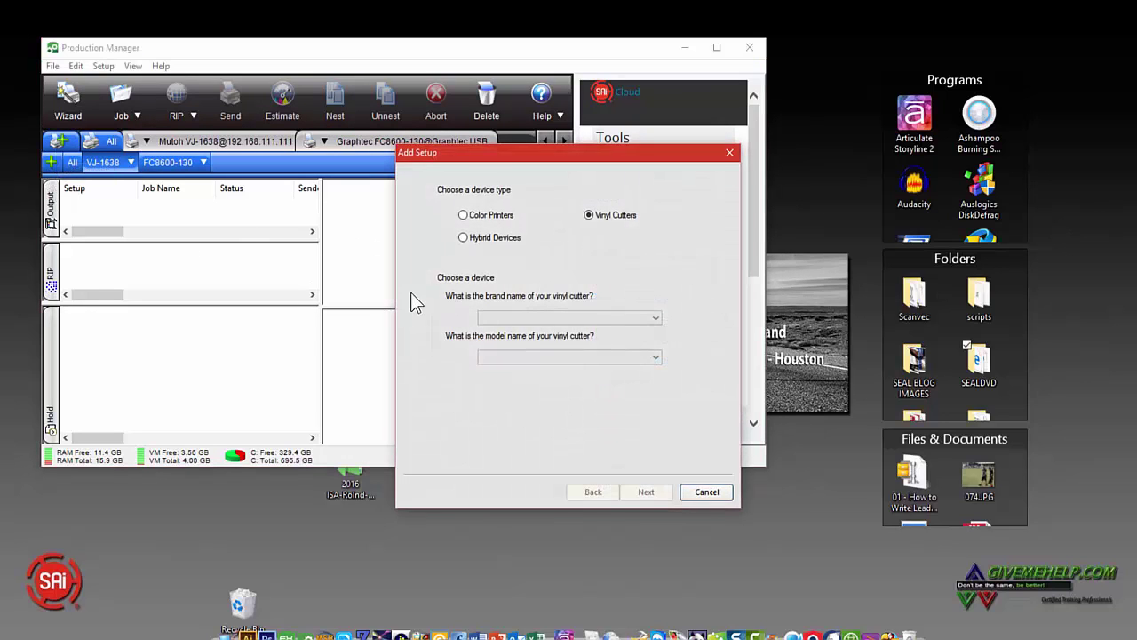
pyautogui.click(470, 237)
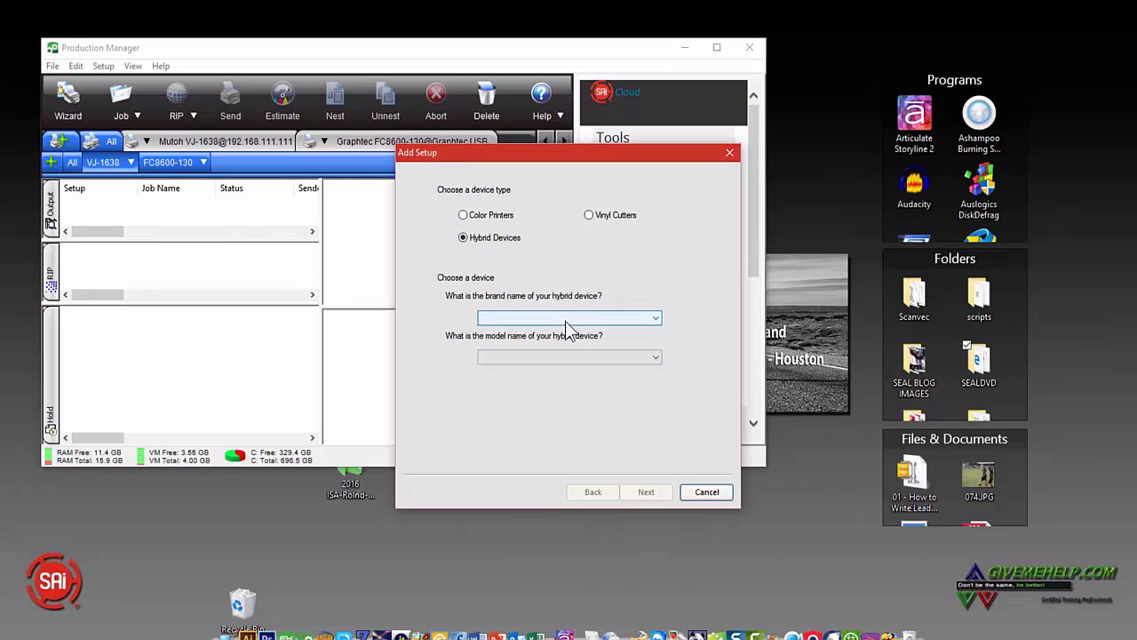
pyautogui.click(568, 322)
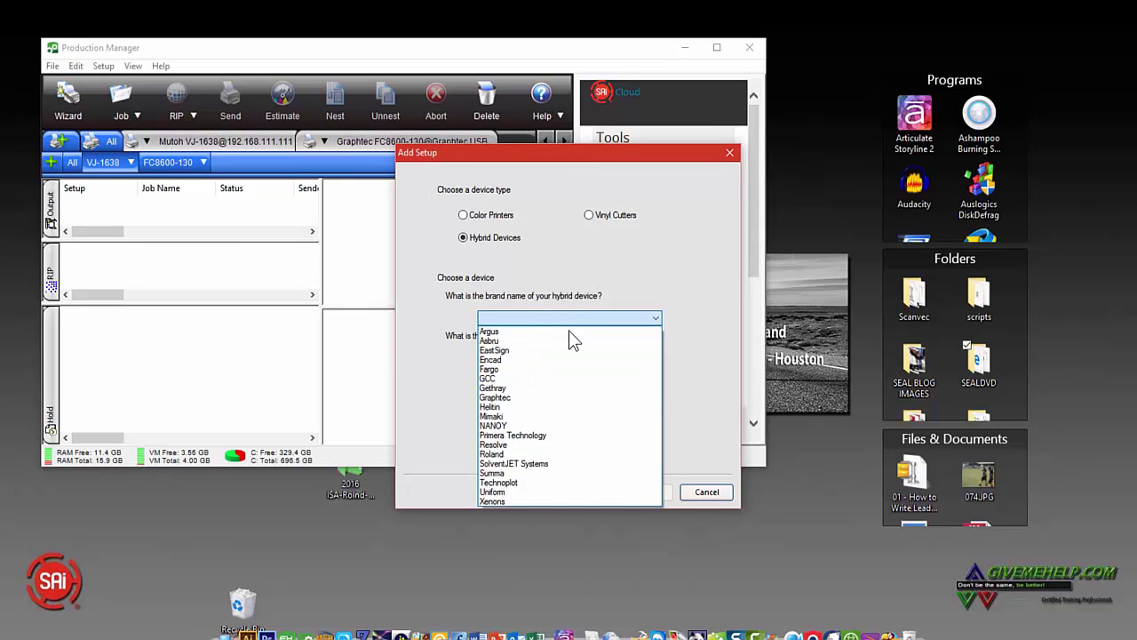
pyautogui.click(520, 454)
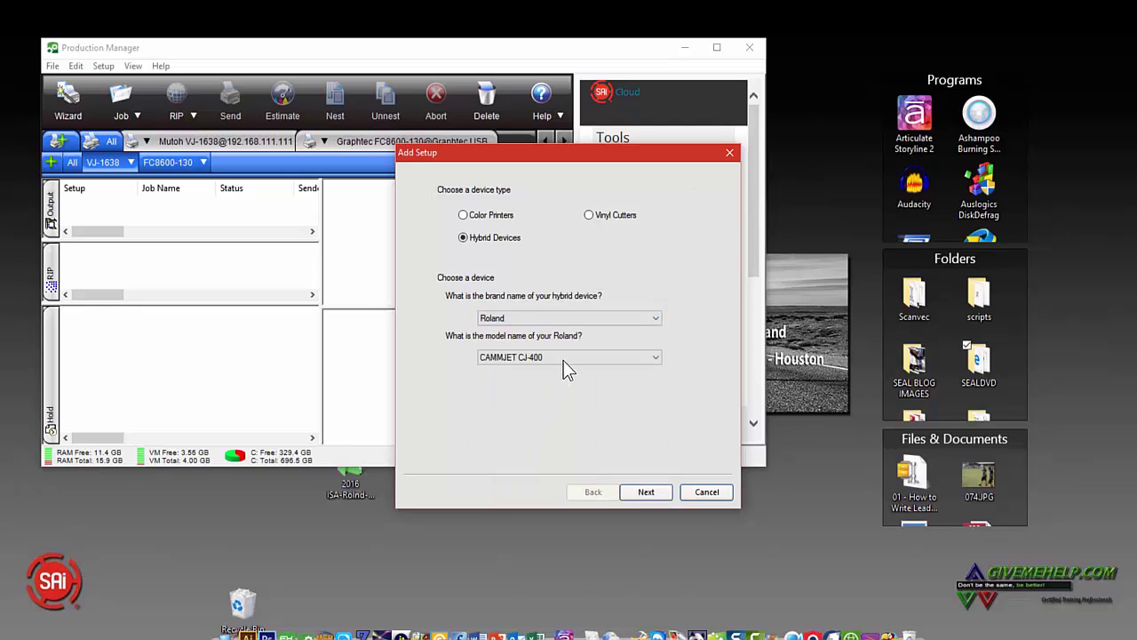
pyautogui.click(565, 360)
pyautogui.moveTo(655, 423); pyautogui.dragTo(670, 565)
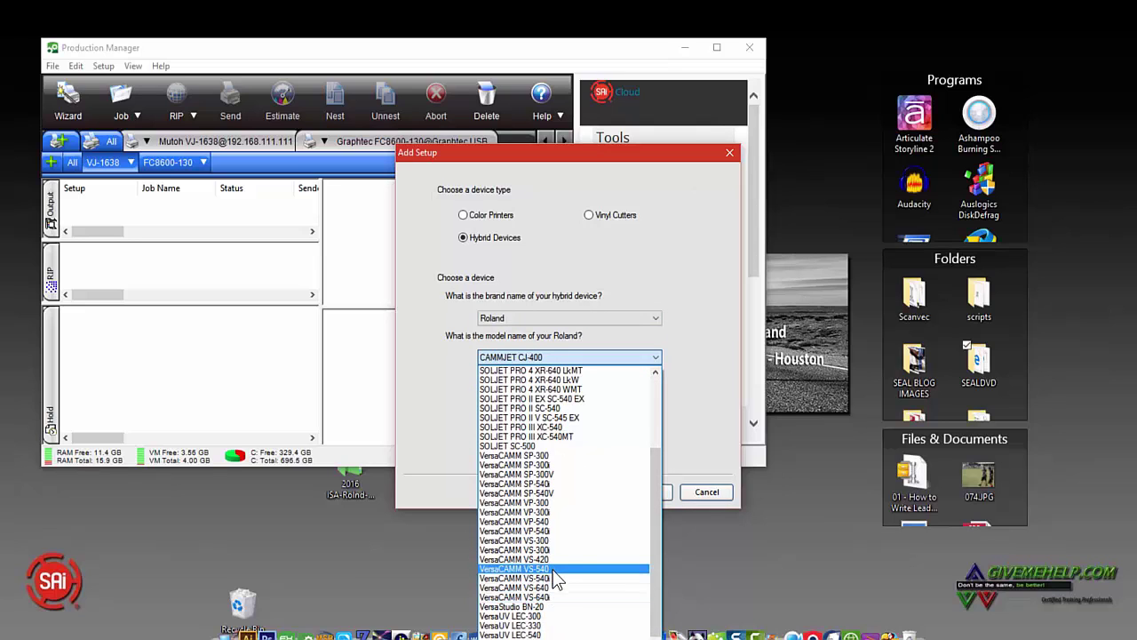
pyautogui.click(515, 569)
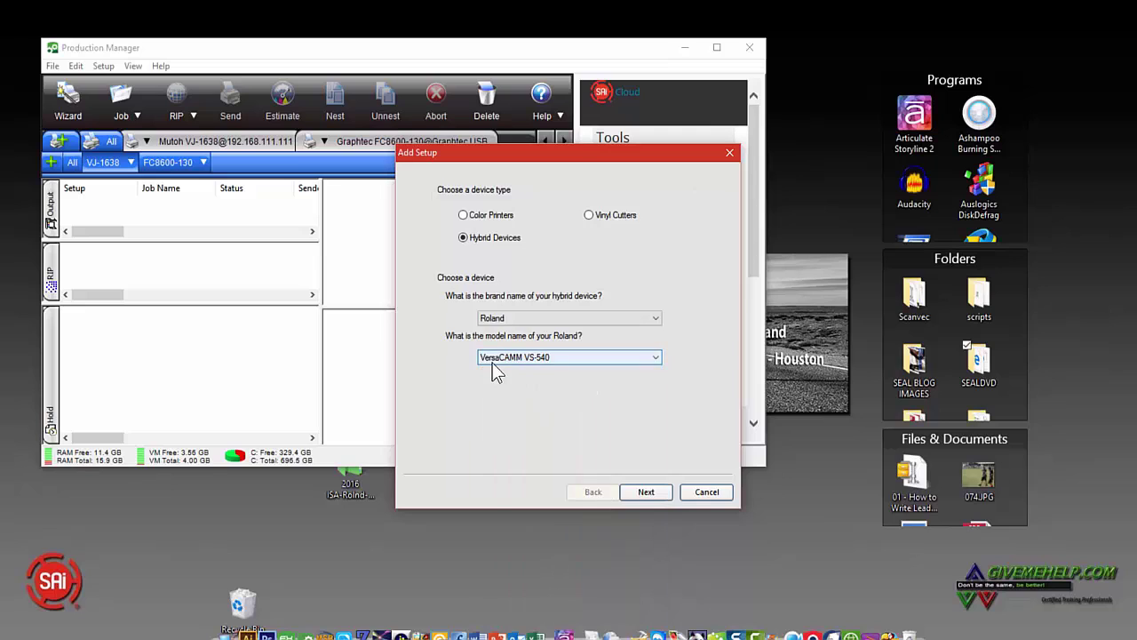
pyautogui.click(650, 494)
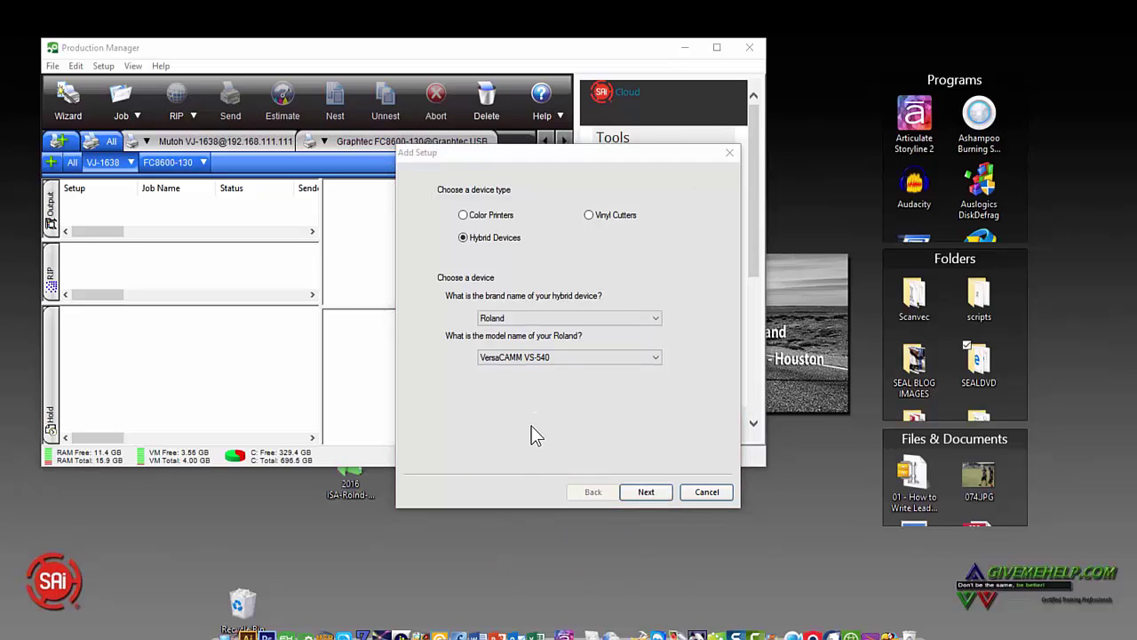
# - Set the VS-540 connection to TCP/IP 192.168.111.111, port 9100, and finish the setup
pyautogui.write('192.168.1')
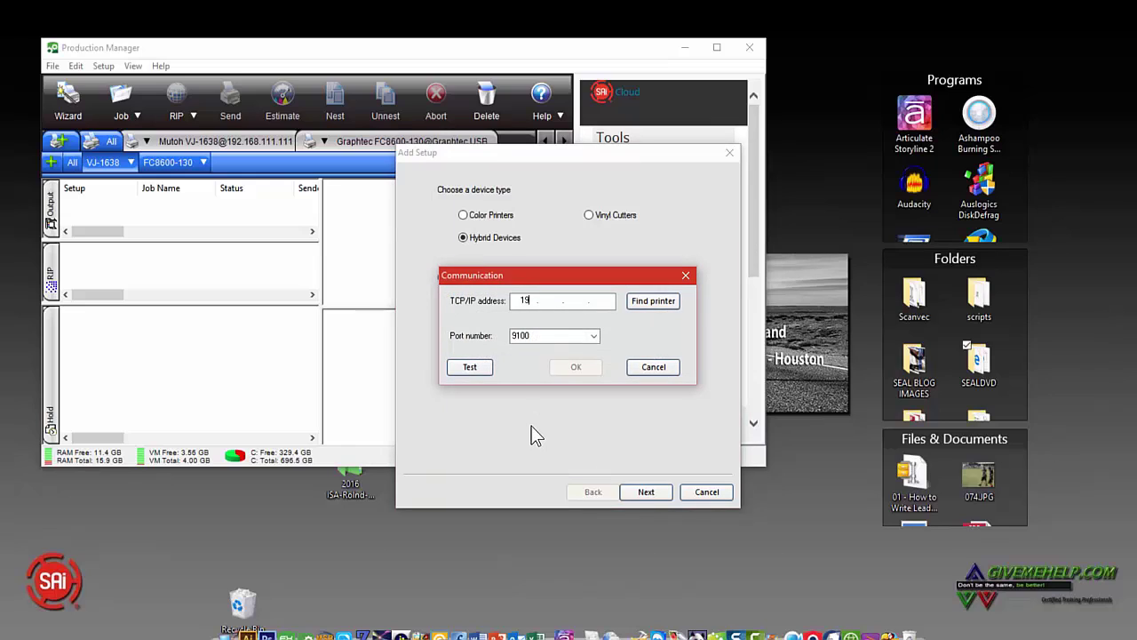
pyautogui.write('11.111')
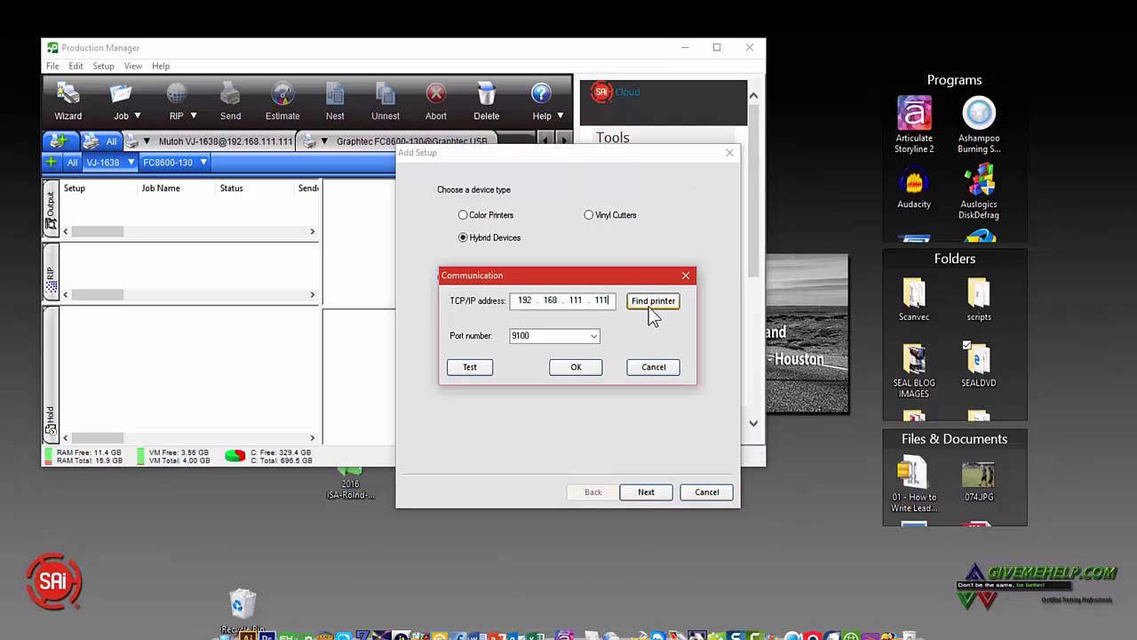
pyautogui.click(573, 373)
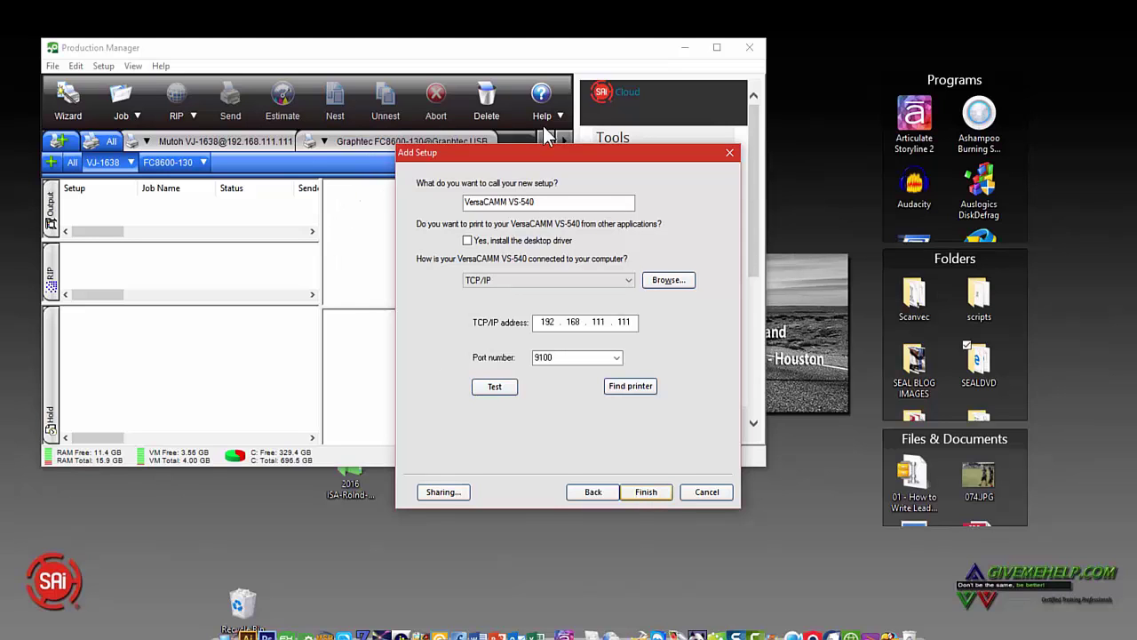
pyautogui.click(717, 47)
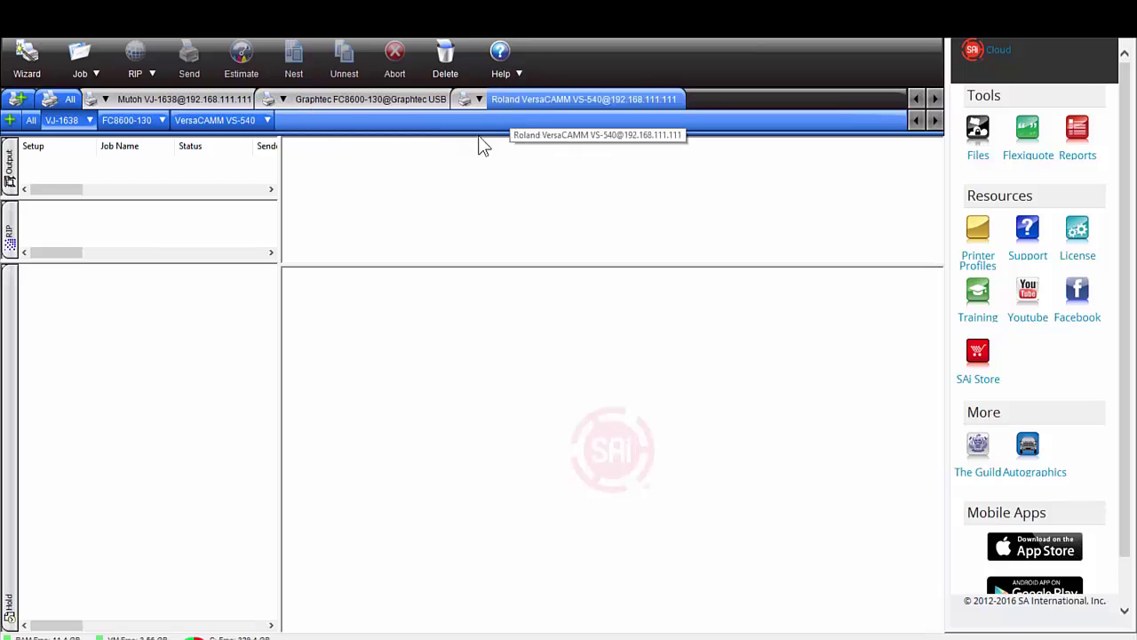
# - Select the Mutoh VJ-1638 device tab, then open and close its setup menu
pyautogui.click(196, 101)
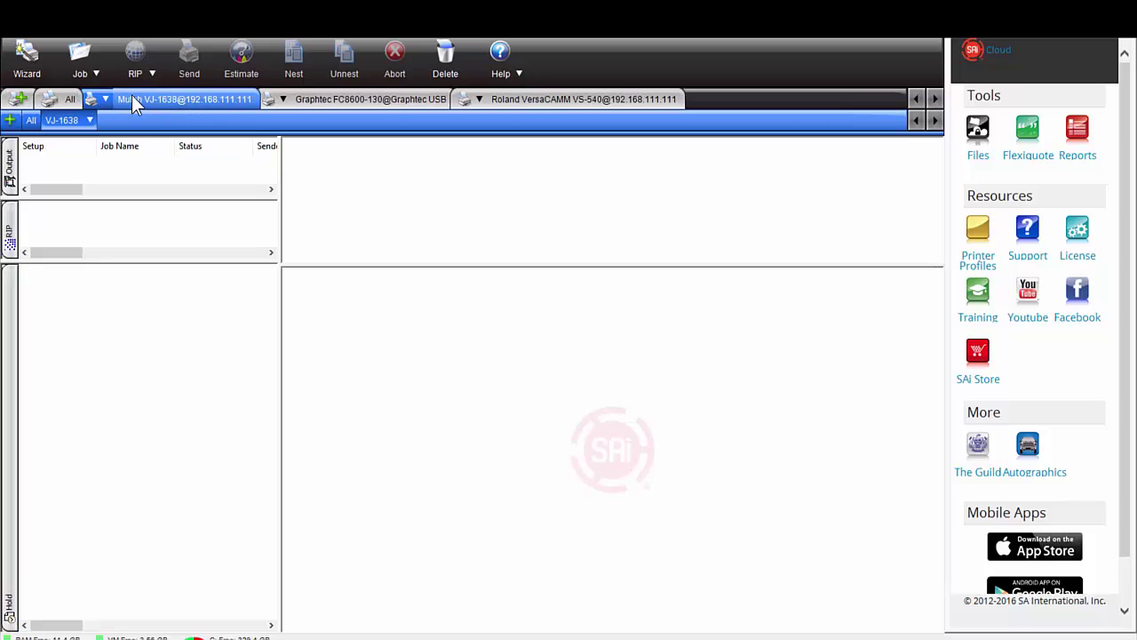
pyautogui.click(57, 28)
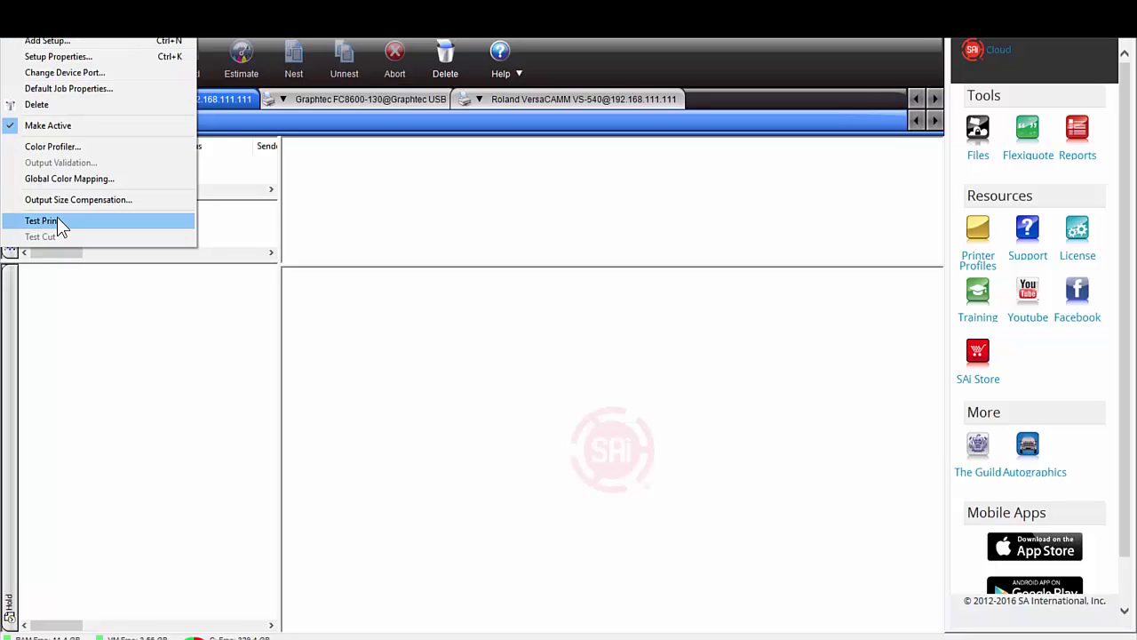
pyautogui.click(550, 171)
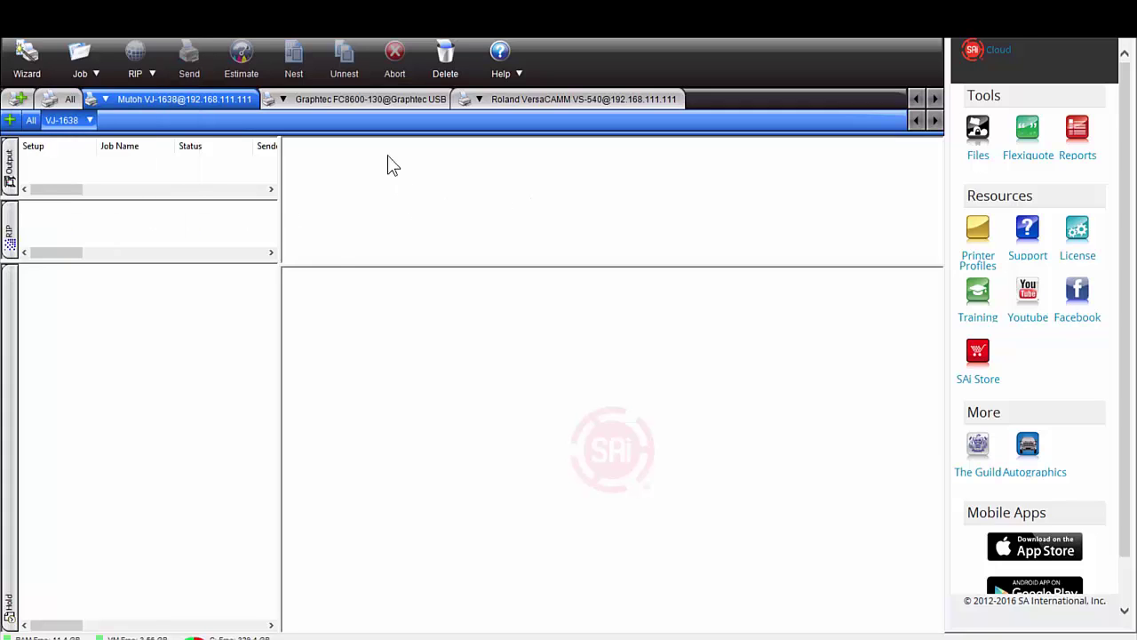